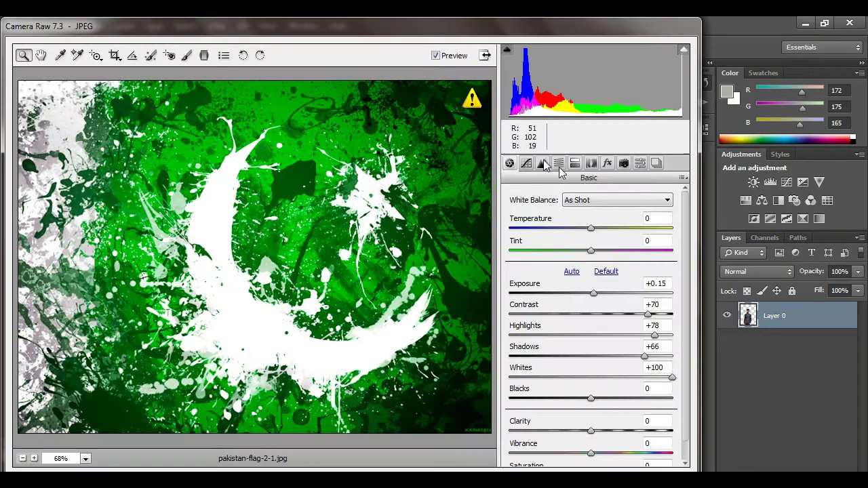
# Step: Crop the flag splash image to a tall portrait section in Camera Raw and open it, dismissing the profile warning
pyautogui.click(115, 56)
pyautogui.moveTo(373, 257); pyautogui.dragTo(335, 262)
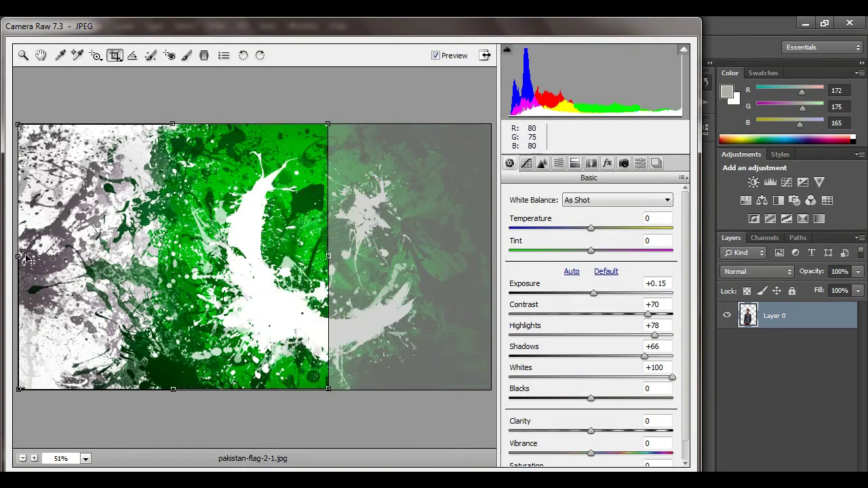
pyautogui.press('Return')
pyautogui.press('Return')
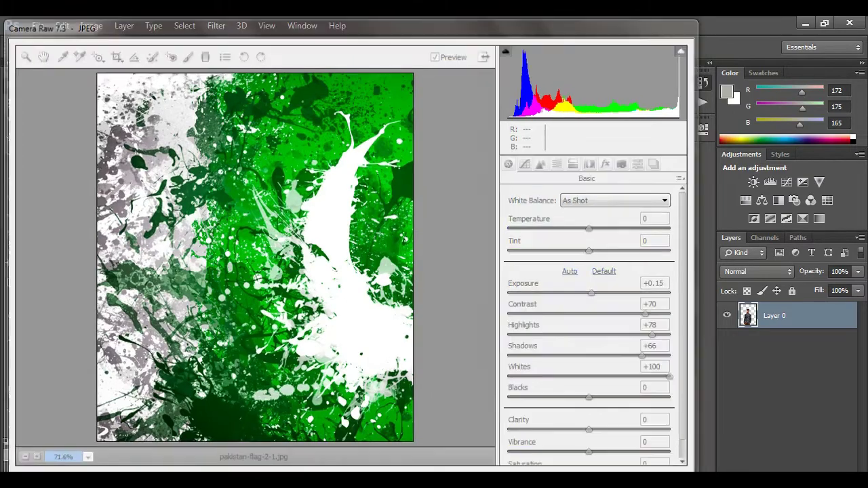
pyautogui.press('Return')
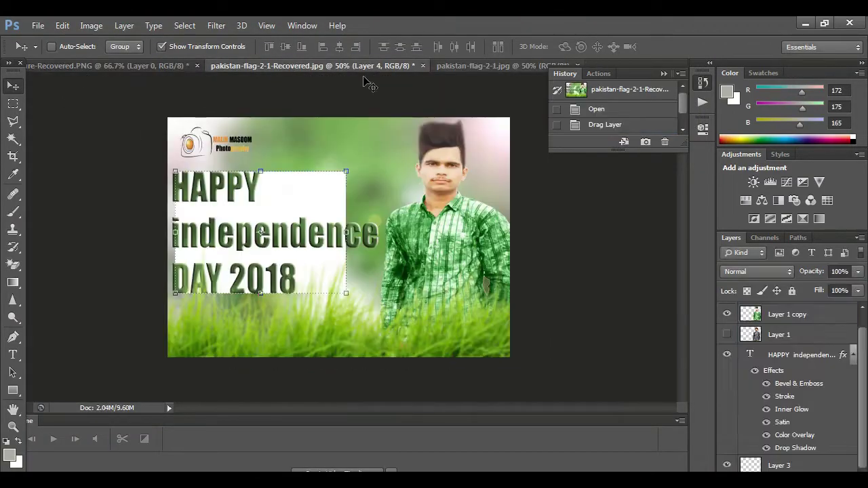
# Step: Add the cropped flag splash to the man's photo, scale it to the canvas and place it beneath him
pyautogui.moveTo(496, 67); pyautogui.dragTo(461, 162)
pyautogui.moveTo(358, 194); pyautogui.dragTo(357, 196)
pyautogui.click(602, 161)
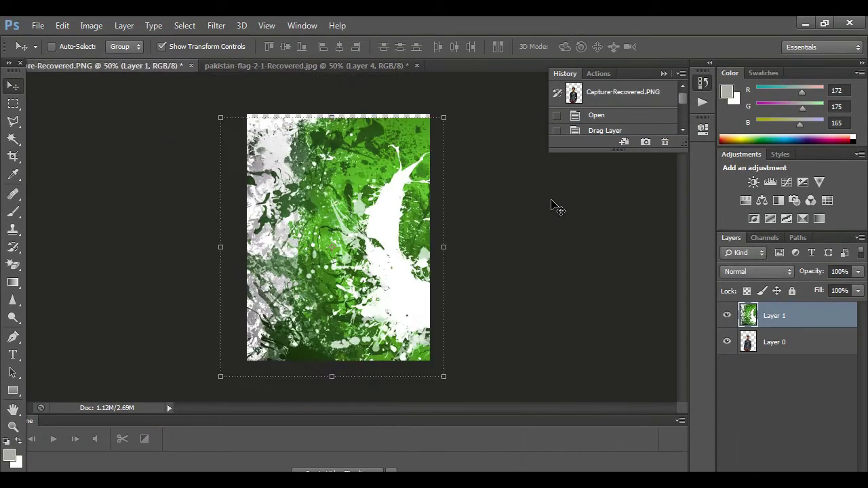
pyautogui.moveTo(235, 367); pyautogui.dragTo(252, 360)
pyautogui.moveTo(443, 118); pyautogui.dragTo(429, 107)
pyautogui.press('Return')
pyautogui.moveTo(775, 316); pyautogui.dragTo(786, 353)
# Step: Reposition the man's layer and enlarge him to fill the frame height
pyautogui.click(371, 210)
pyautogui.scroll(2, 475, 203)
pyautogui.scroll(-2, 513, 122)
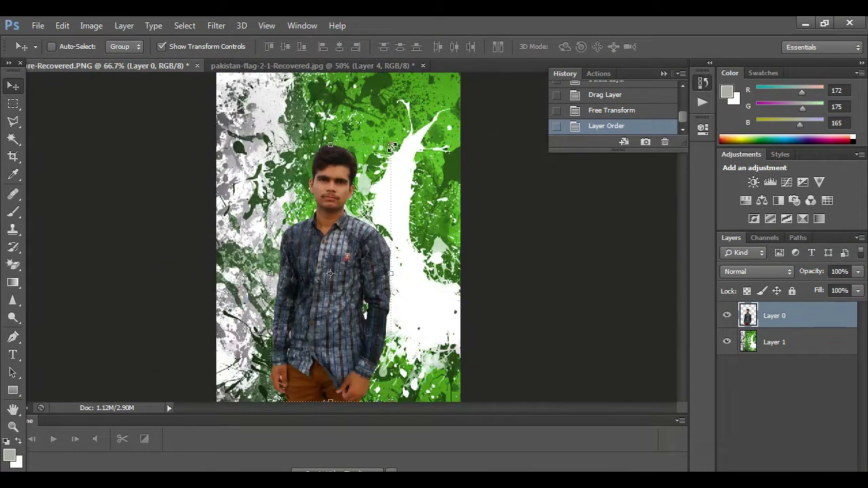
pyautogui.moveTo(391, 146); pyautogui.dragTo(406, 132)
pyautogui.hotkey('ctrl', '-')
pyautogui.moveTo(421, 103); pyautogui.dragTo(413, 114)
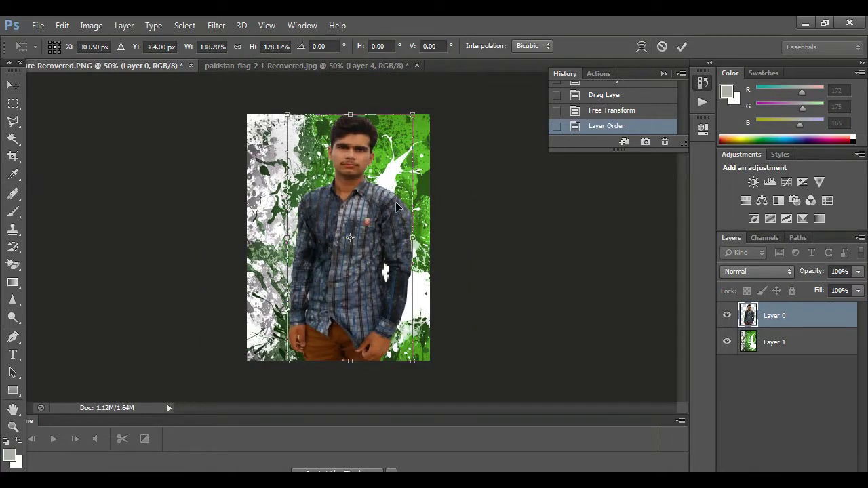
pyautogui.press('Return')
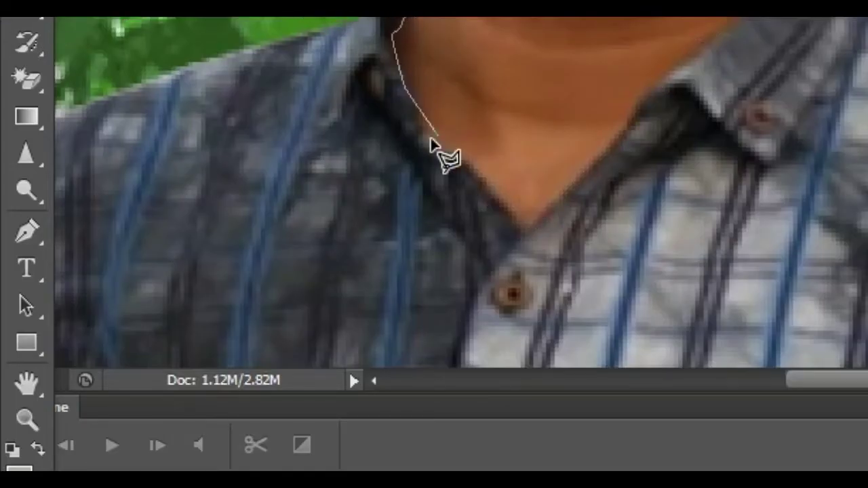
pyautogui.click(518, 234)
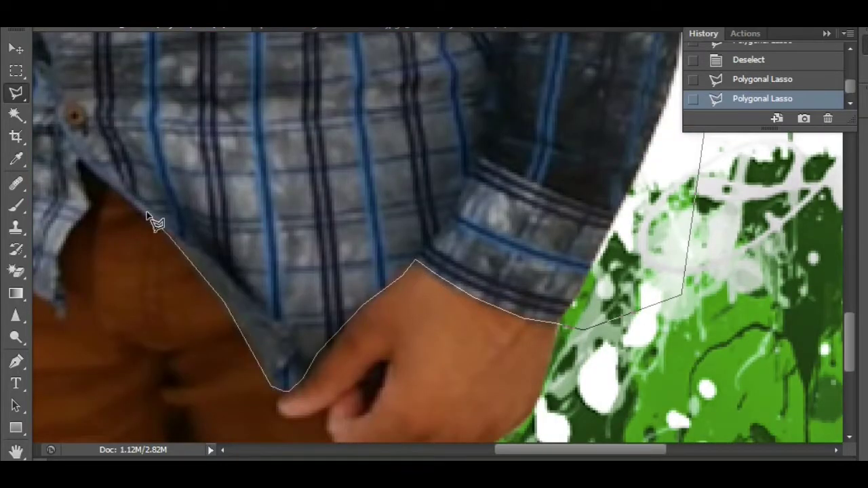
# Step: Select the shirt with the Polygonal Lasso and desaturate it
pyautogui.click(66, 315)
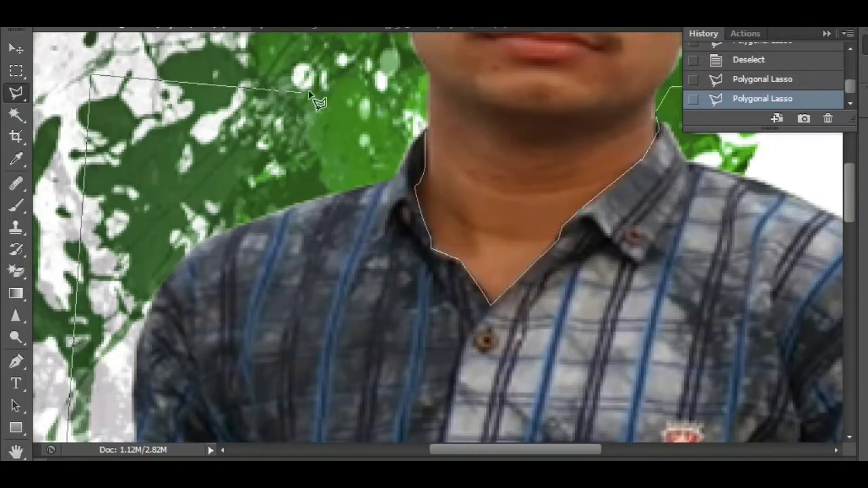
pyautogui.click(326, 169)
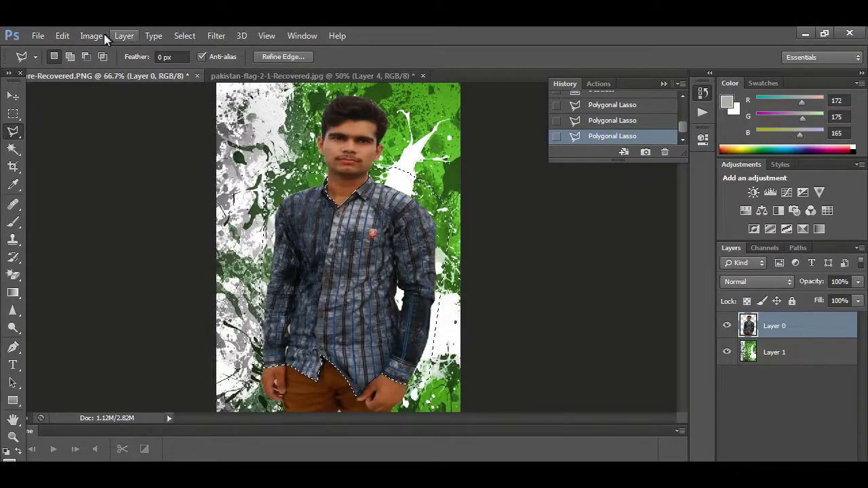
pyautogui.click(95, 36)
pyautogui.moveTo(111, 70)
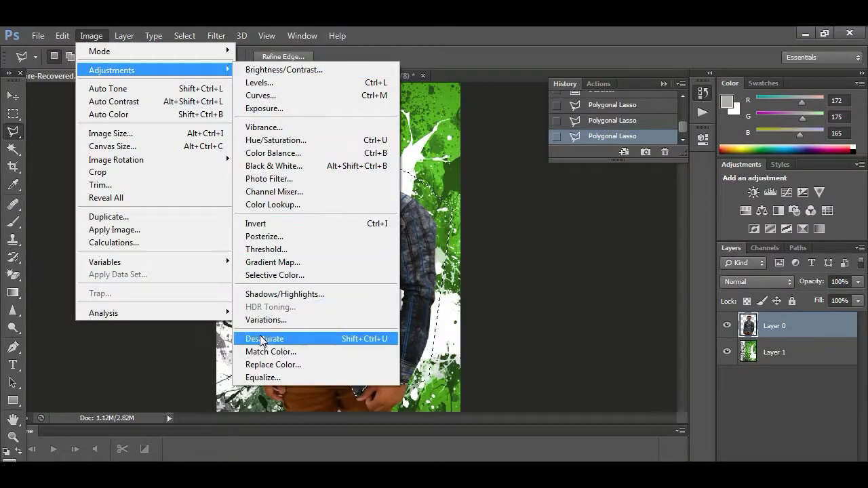
pyautogui.click(298, 339)
# Step: Apply Color Balance to the shirt with a -100 cyan value to tint it green
pyautogui.click(90, 36)
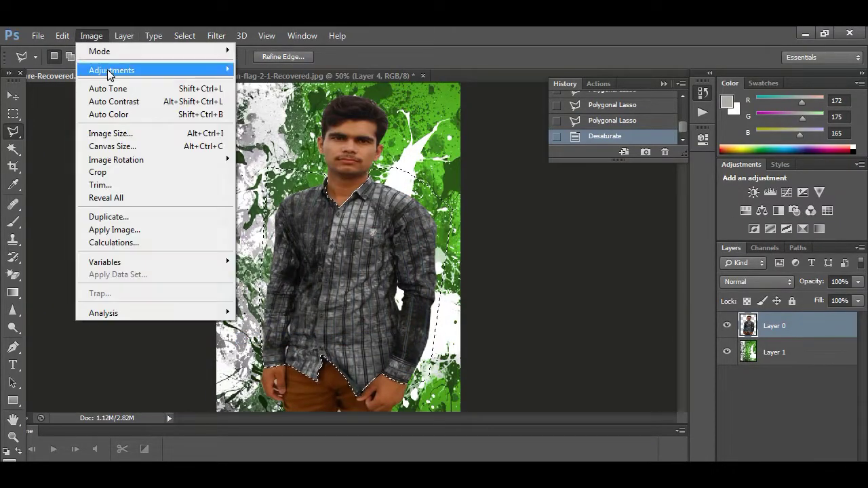
pyautogui.click(283, 155)
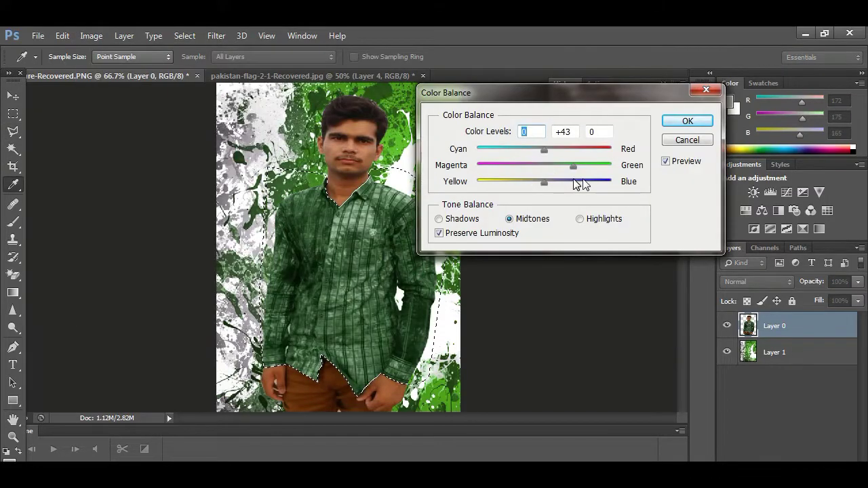
pyautogui.write('-100')
pyautogui.press('Tab')
pyautogui.click(709, 128)
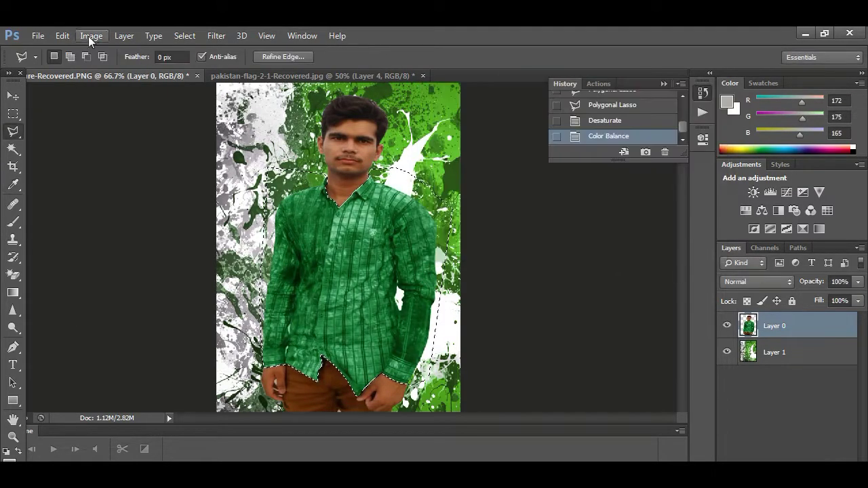
# Step: Darken the green shirt with two Curves adjustments
pyautogui.click(91, 36)
pyautogui.click(271, 83)
pyautogui.moveTo(483, 426)
pyautogui.mouseDown()
pyautogui.moveTo(492, 434)
pyautogui.moveTo(523, 430)
pyautogui.moveTo(486, 441)
pyautogui.mouseUp()
pyautogui.click(620, 310)
pyautogui.click(90, 36)
pyautogui.click(278, 97)
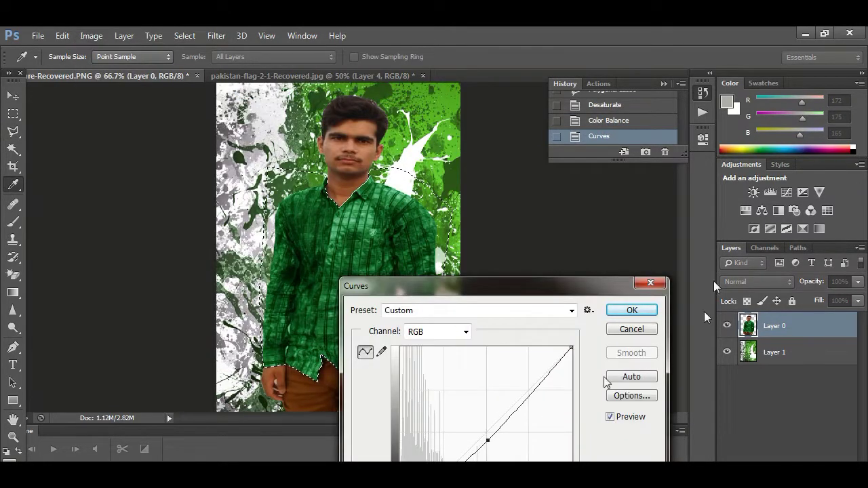
pyautogui.press('Return')
pyautogui.hotkey('ctrl', '-')
# Step: Select the splash background layer with the Move tool
pyautogui.press('v')
pyautogui.rightClick(387, 152)
pyautogui.click(411, 158)
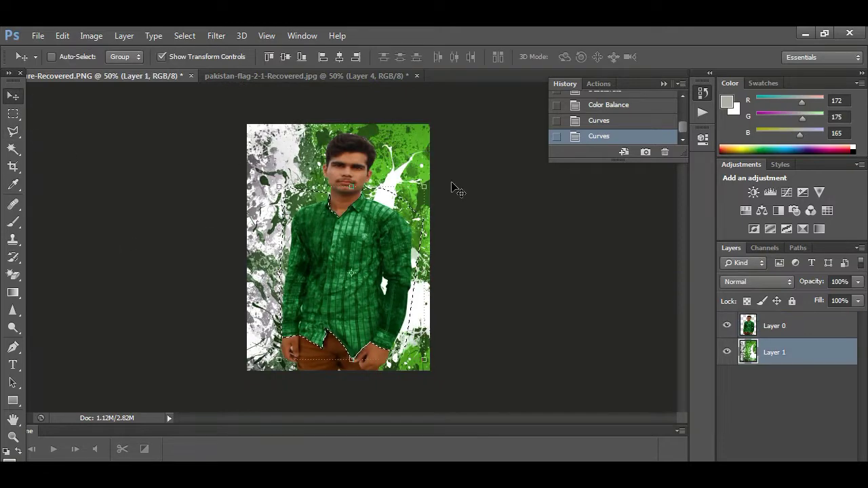
# Step: Deselect the shirt and make the splash background Layer 1 active
pyautogui.click(13, 132)
pyautogui.hotkey('ctrl', 'd')
pyautogui.rightClick(392, 159)
pyautogui.click(12, 93)
pyautogui.rightClick(294, 143)
pyautogui.click(12, 93)
pyautogui.click(650, 333)
pyautogui.click(13, 95)
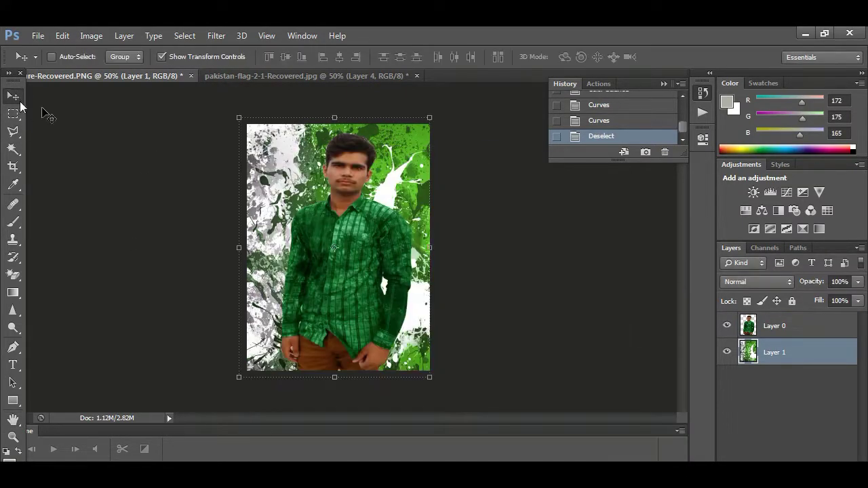
# Step: Apply Lens Blur to the background with radius 18 and highlight threshold 255
pyautogui.click(99, 34)
pyautogui.moveTo(224, 172)
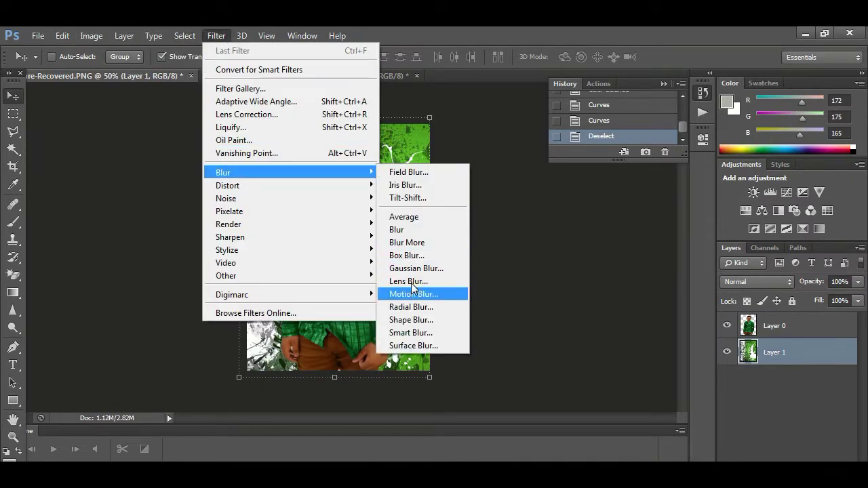
pyautogui.click(408, 281)
pyautogui.moveTo(653, 262); pyautogui.dragTo(556, 262)
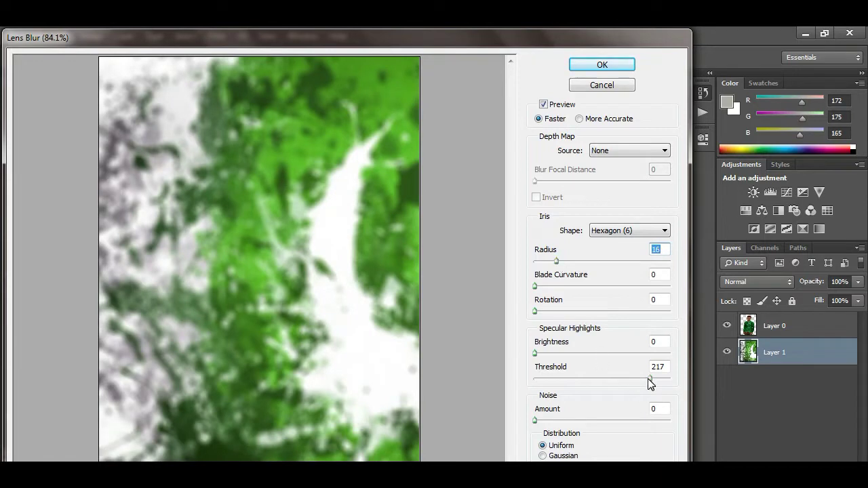
pyautogui.moveTo(539, 355); pyautogui.dragTo(540, 358)
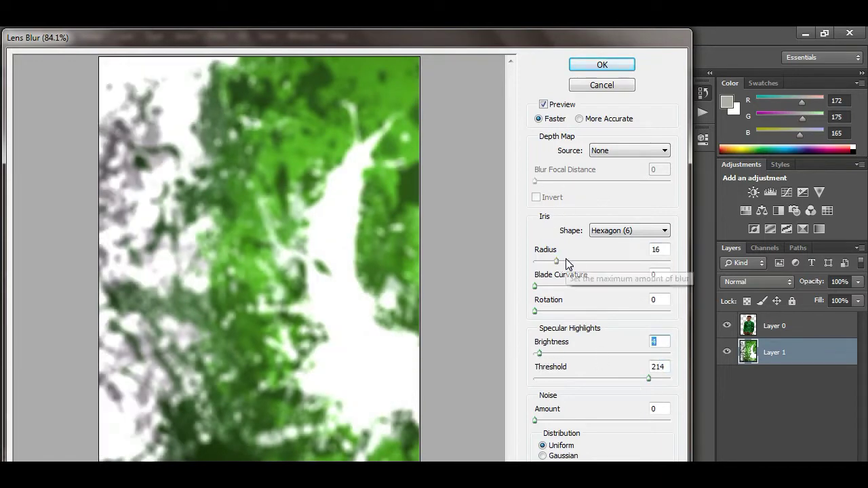
pyautogui.moveTo(556, 262); pyautogui.dragTo(559, 261)
pyautogui.moveTo(648, 379); pyautogui.dragTo(669, 379)
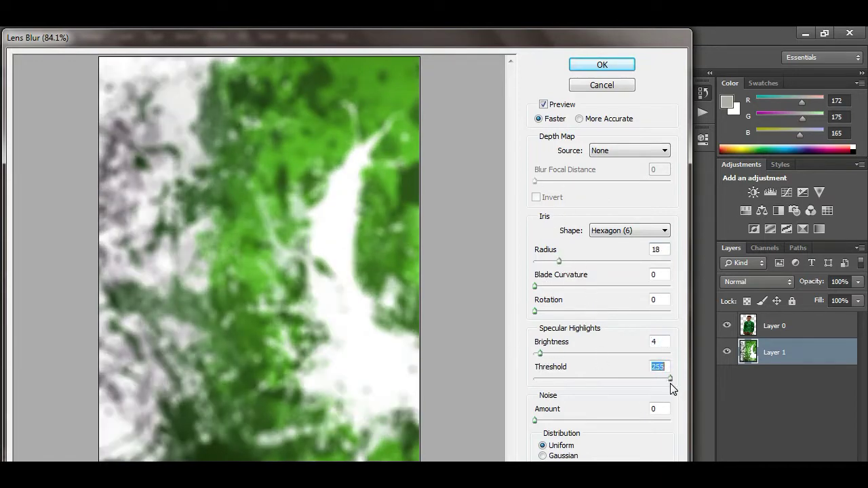
pyautogui.click(601, 66)
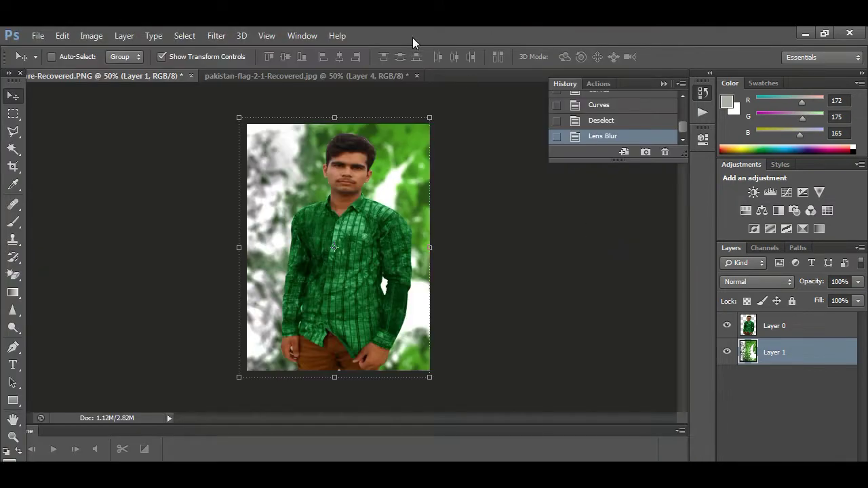
# Step: Make the blurred background greener with Color Balance and darker with Curves
pyautogui.click(91, 36)
pyautogui.moveTo(112, 70)
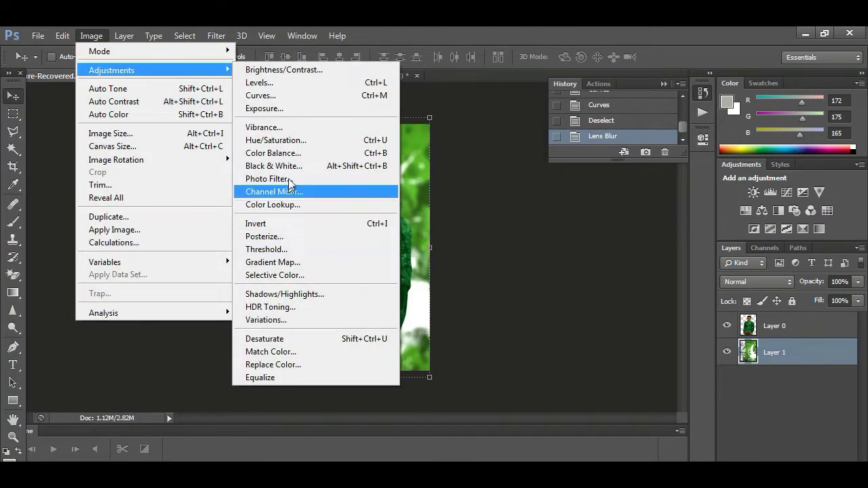
pyautogui.click(278, 153)
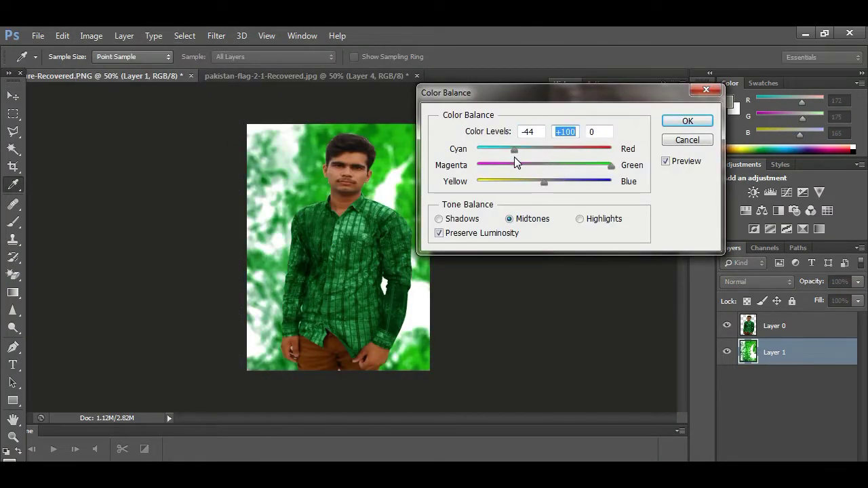
pyautogui.click(686, 122)
pyautogui.click(120, 36)
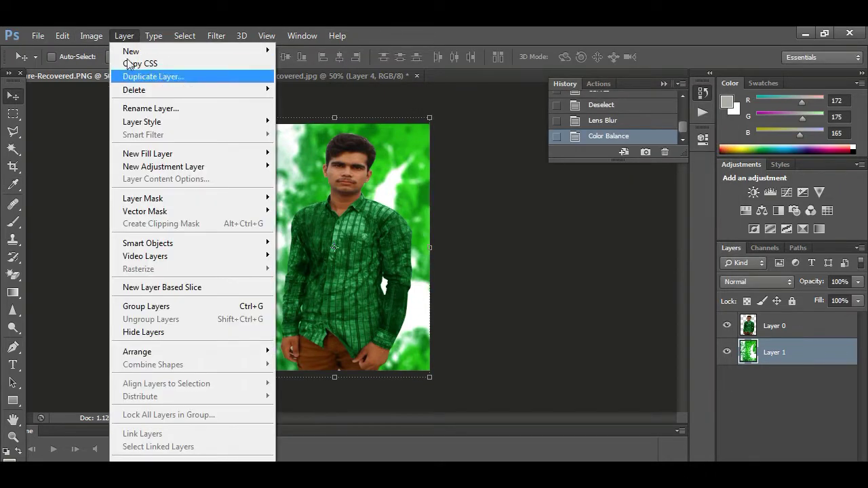
pyautogui.click(281, 95)
pyautogui.moveTo(484, 441); pyautogui.dragTo(555, 403)
pyautogui.click(631, 310)
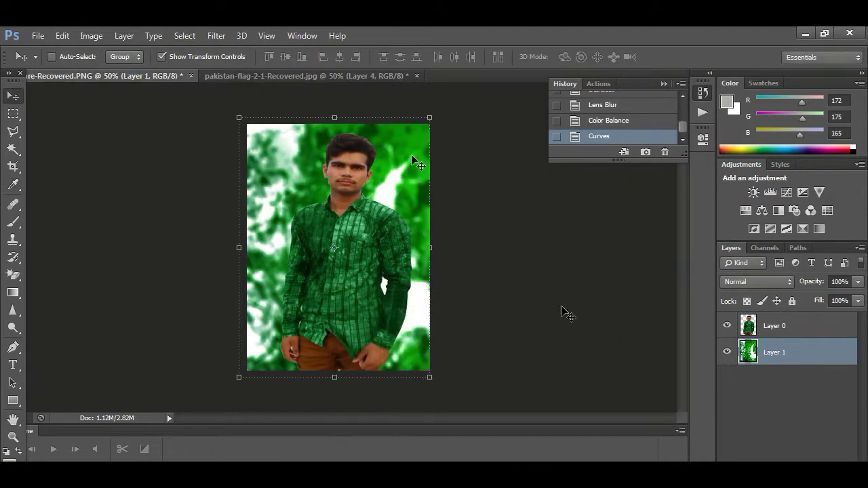
# Step: Bring up the File > Open dialog and go up to the drive list
pyautogui.click(38, 36)
pyautogui.click(51, 64)
pyautogui.press('BackSpace')
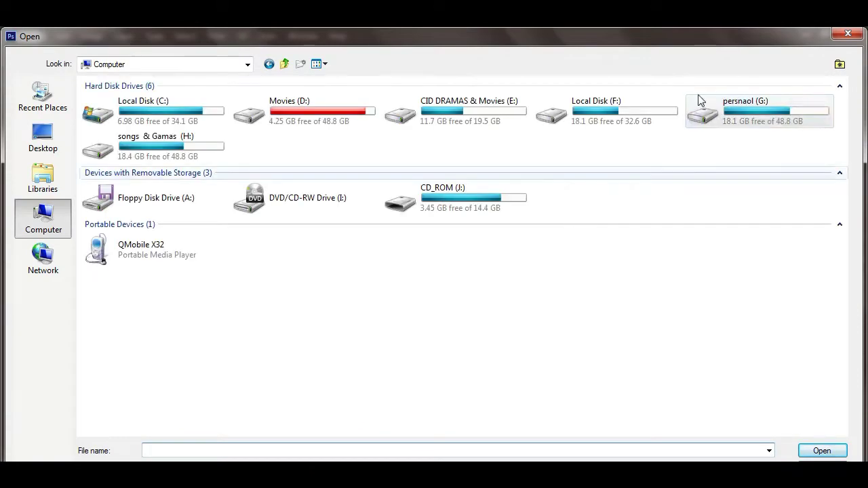
# Step: Browse to the PIC EDIT folder on the H: drive for the grass image
pyautogui.doubleClick(227, 160)
pyautogui.doubleClick(110, 140)
pyautogui.doubleClick(112, 107)
pyautogui.scroll(-10, 461, 258)
pyautogui.press('Escape')
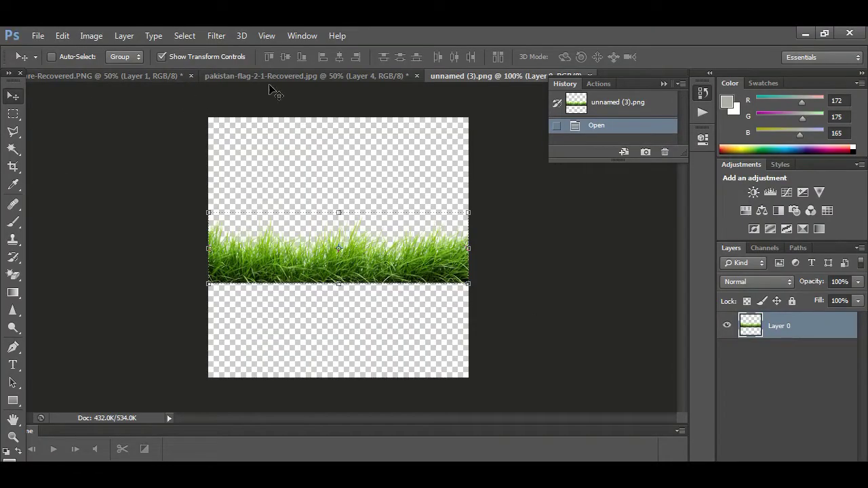
# Step: Float the grass image in its own window and resize it
pyautogui.hotkey('ctrl', 'shift', 'Tab')
pyautogui.hotkey('ctrl', 'shift', 'Tab')
pyautogui.moveTo(474, 76); pyautogui.dragTo(508, 339)
pyautogui.hotkey('ctrl', 't')
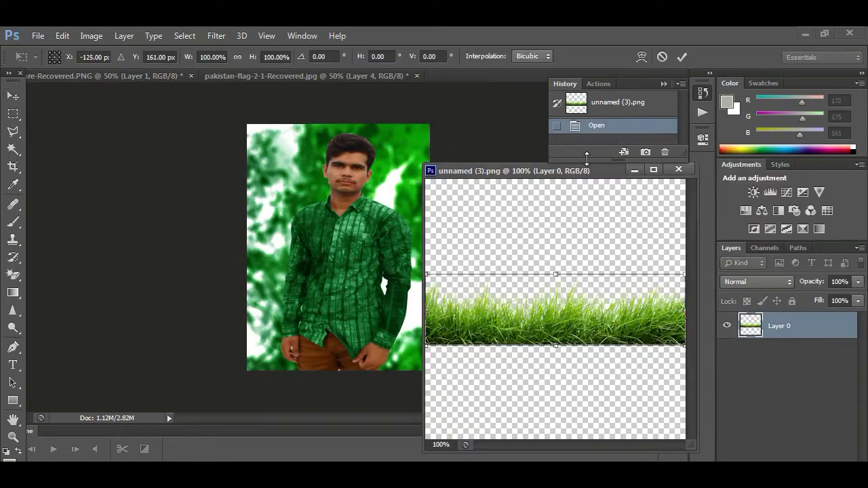
pyautogui.moveTo(368, 281); pyautogui.dragTo(639, 378)
pyautogui.press('Return')
# Step: Copy the grass into the poster, close its file, and stretch it along the bottom
pyautogui.click(356, 295)
pyautogui.click(499, 403)
pyautogui.moveTo(500, 403); pyautogui.dragTo(341, 278)
pyautogui.hotkey('ctrl', 'w')
pyautogui.hotkey('ctrl', 't')
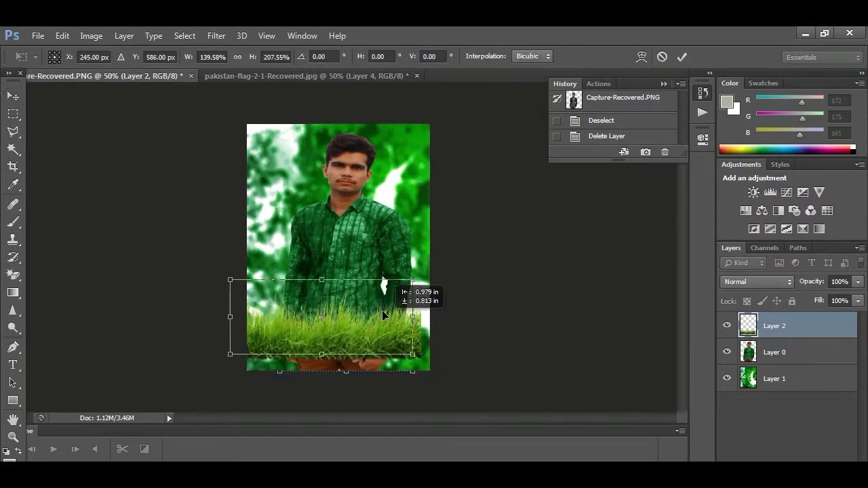
pyautogui.moveTo(437, 318); pyautogui.dragTo(546, 411)
pyautogui.moveTo(424, 342); pyautogui.dragTo(418, 327)
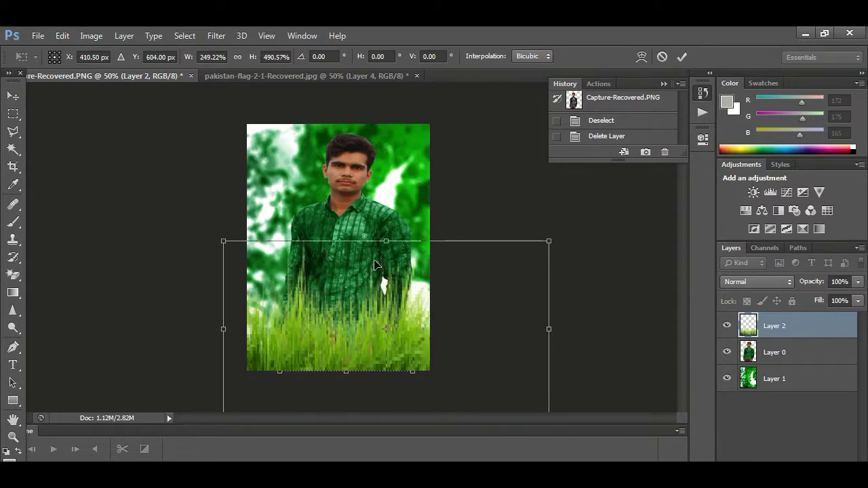
pyautogui.moveTo(381, 276); pyautogui.dragTo(368, 283)
pyautogui.press('Return')
# Step: Move the man slightly right and down, then select the grass layer
pyautogui.keyDown('ctrl'); pyautogui.click(341, 212); pyautogui.keyUp('ctrl')
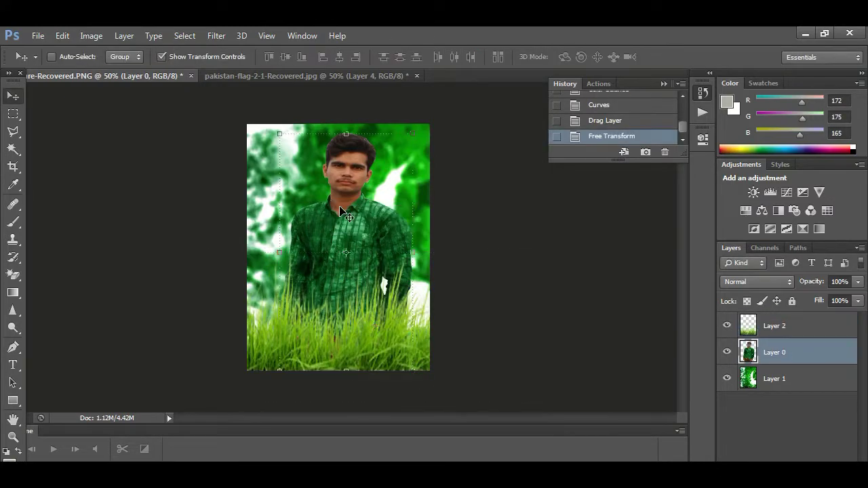
pyautogui.moveTo(340, 211); pyautogui.dragTo(360, 215)
pyautogui.keyDown('ctrl'); pyautogui.click(274, 197); pyautogui.keyUp('ctrl')
pyautogui.hotkey('alt', '[')
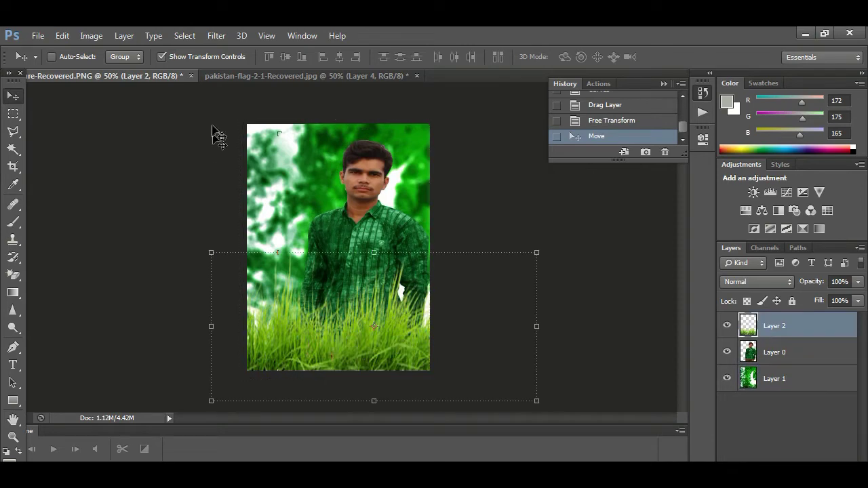
# Step: Shift the grass toward green with Color Balance (Green +100) and darken it with Curves
pyautogui.click(124, 36)
pyautogui.moveTo(111, 69)
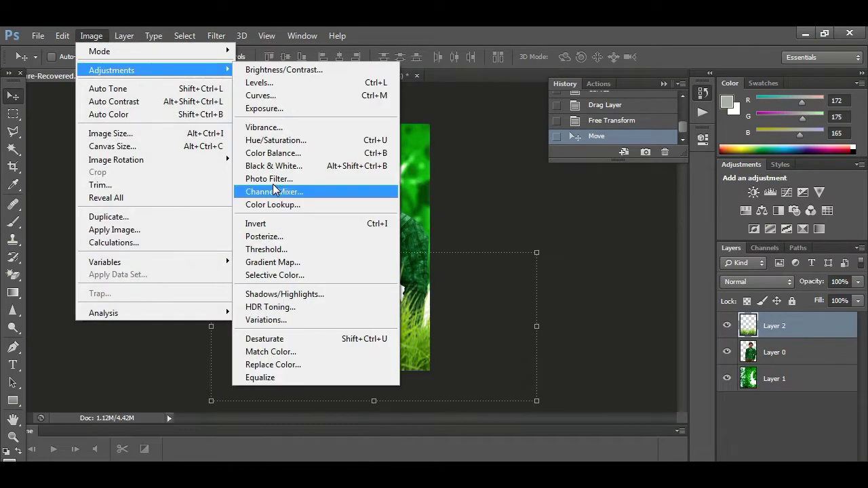
pyautogui.click(275, 154)
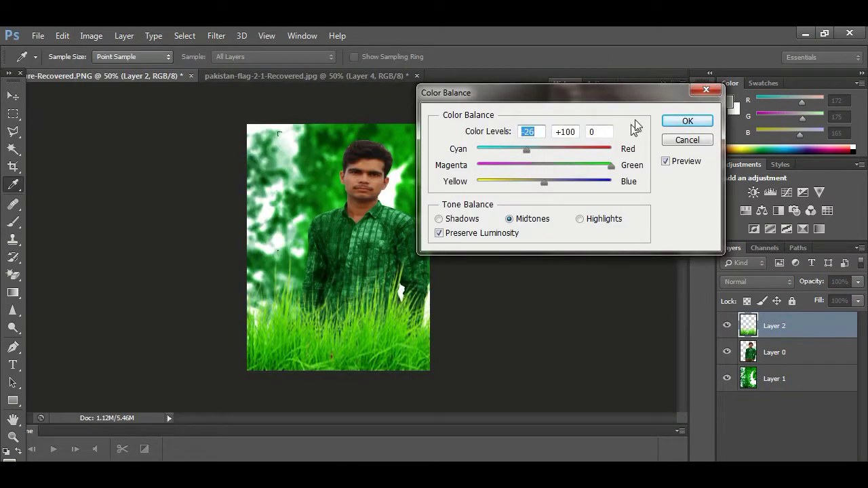
pyautogui.press('Return')
pyautogui.click(91, 35)
pyautogui.click(268, 95)
pyautogui.moveTo(500, 430); pyautogui.dragTo(505, 455)
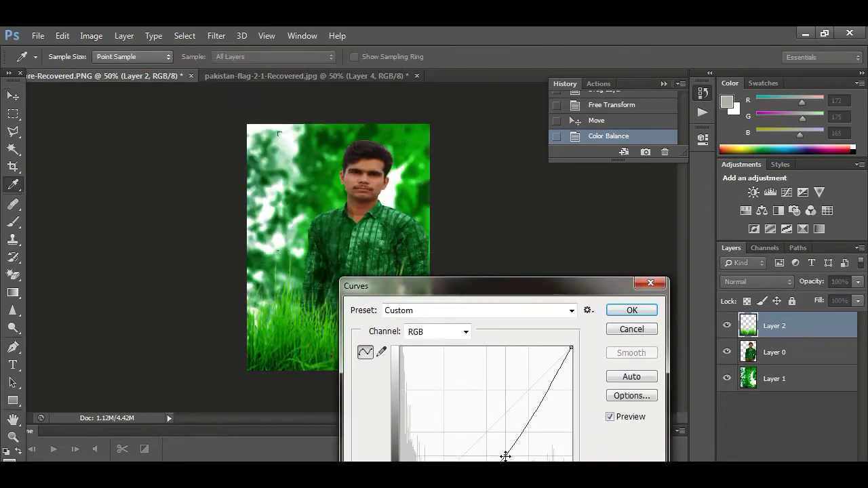
pyautogui.click(621, 312)
pyautogui.rightClick(337, 309)
pyautogui.click(360, 349)
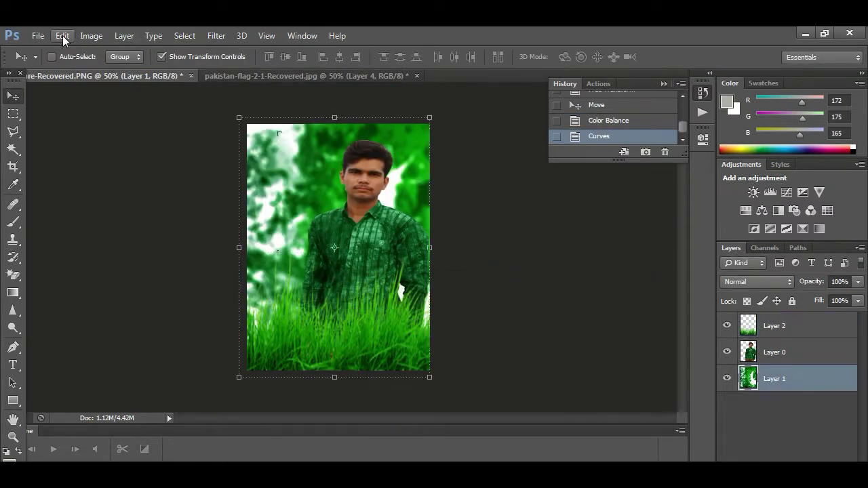
# Step: Zoom in on the head and set up a size 46 Smudge brush on the man's layer
pyautogui.hotkey('ctrl', '+')
pyautogui.hotkey('ctrl', '+')
pyautogui.hotkey('ctrl', '+')
pyautogui.moveTo(681, 277); pyautogui.dragTo(682, 198)
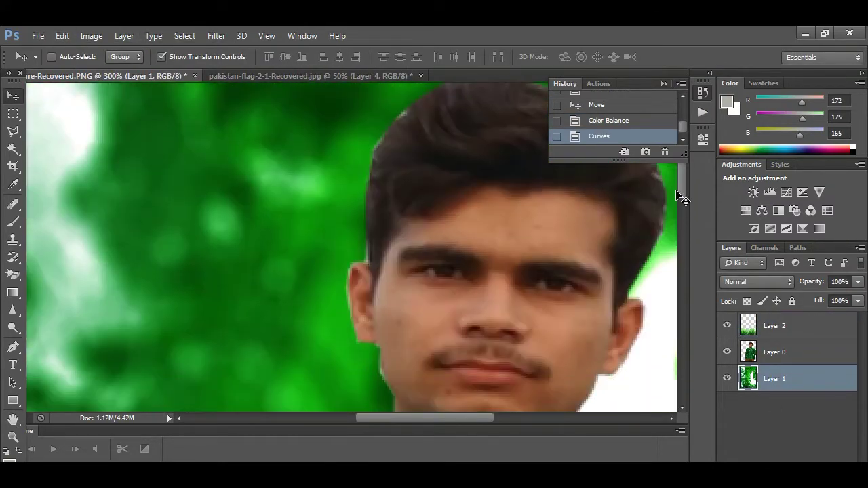
pyautogui.hotkey('ctrl', '-')
pyautogui.click(13, 327)
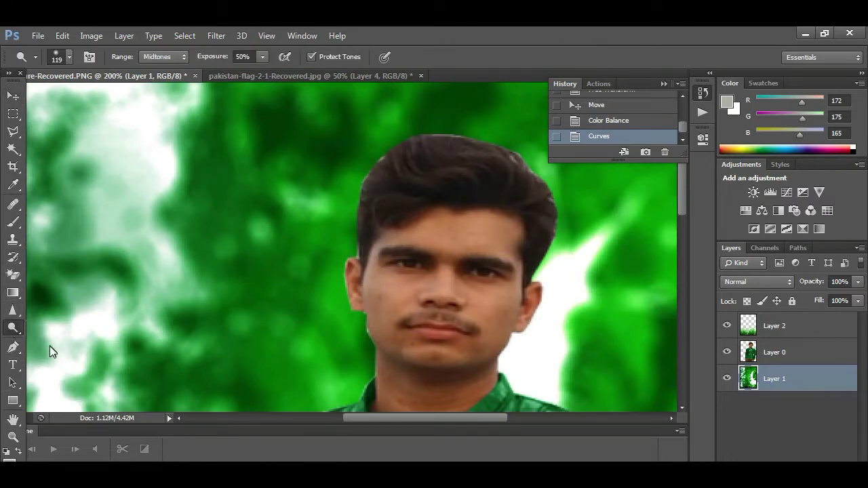
pyautogui.rightClick(13, 309)
pyautogui.click(68, 334)
pyautogui.rightClick(447, 169)
pyautogui.moveTo(434, 169)
pyautogui.mouseDown()
pyautogui.moveTo(484, 188)
pyautogui.moveTo(461, 159)
pyautogui.mouseUp()
pyautogui.hotkey('ctrl', 'z')
pyautogui.click(774, 325)
pyautogui.rightClick(447, 169)
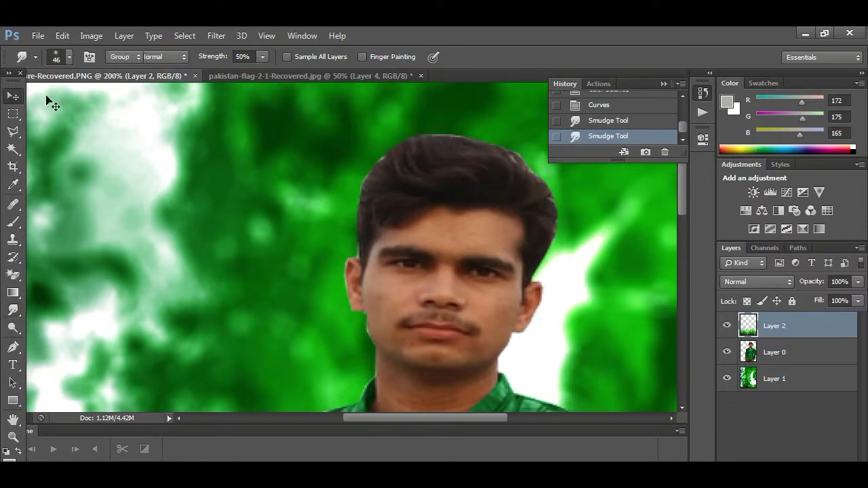
pyautogui.click(773, 352)
# Step: Smudge the hair upward into spikes, then reduce the brush to 17 px
pyautogui.moveTo(406, 142); pyautogui.dragTo(522, 118)
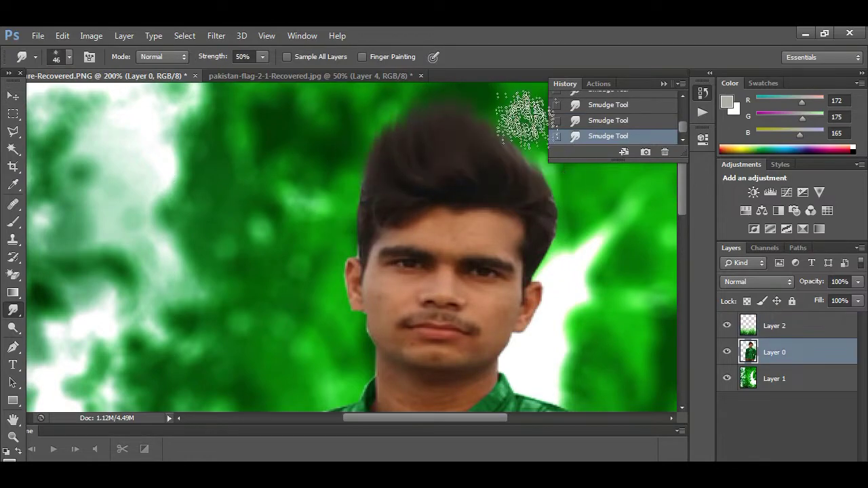
pyautogui.moveTo(556, 232); pyautogui.dragTo(546, 163)
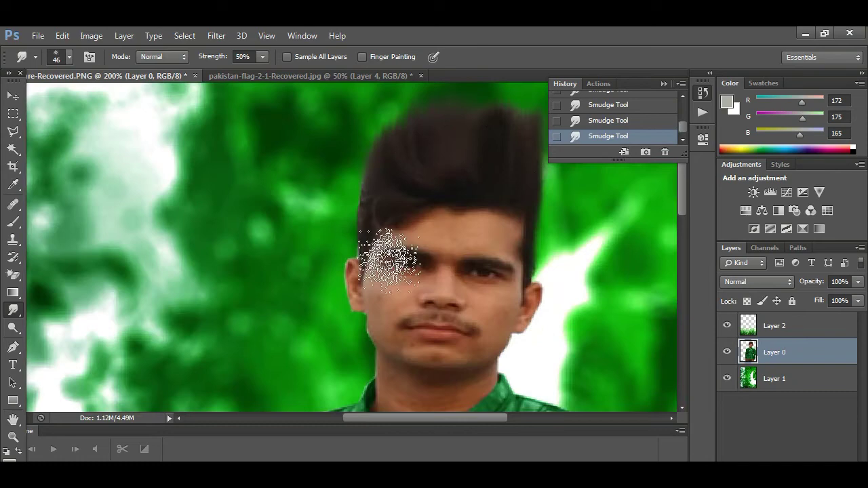
pyautogui.moveTo(389, 261); pyautogui.dragTo(434, 242)
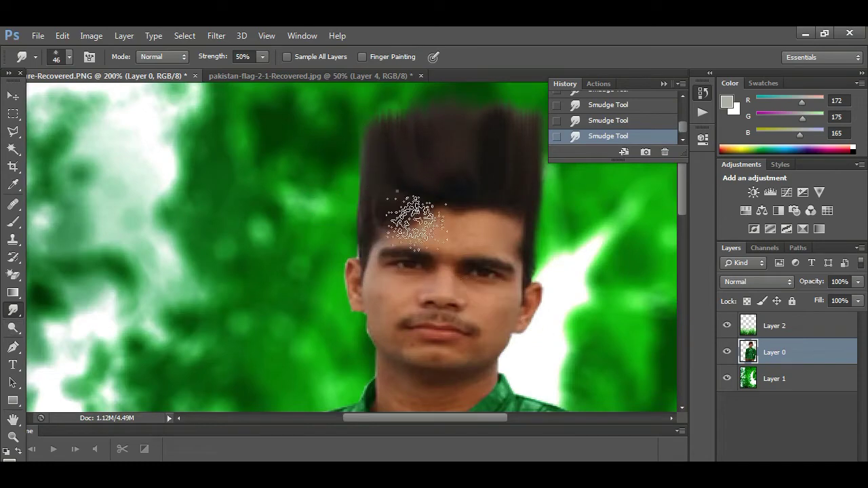
pyautogui.rightClick(396, 193)
pyautogui.write('17')
pyautogui.press('Return')
pyautogui.scroll(3, 447, 278)
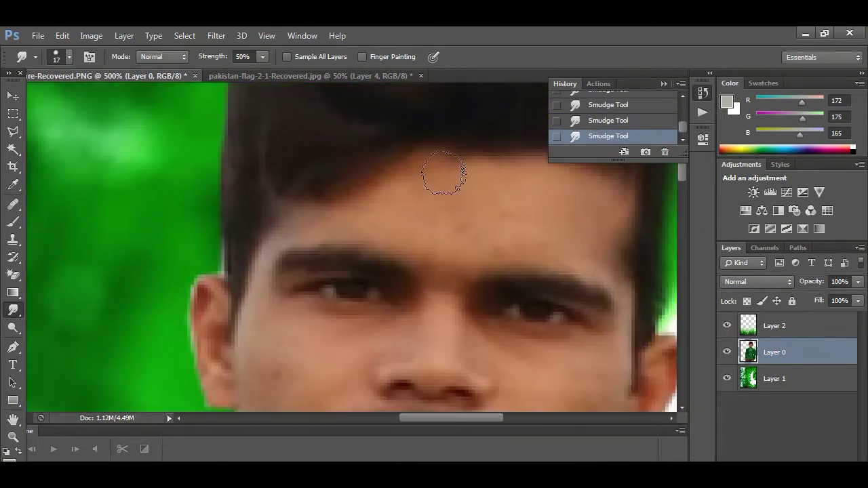
# Step: Zoom in to smooth the hairline, cheeks and jaw with the 17 px Smudge brush, then zoom out
pyautogui.scroll(-1, 344, 177)
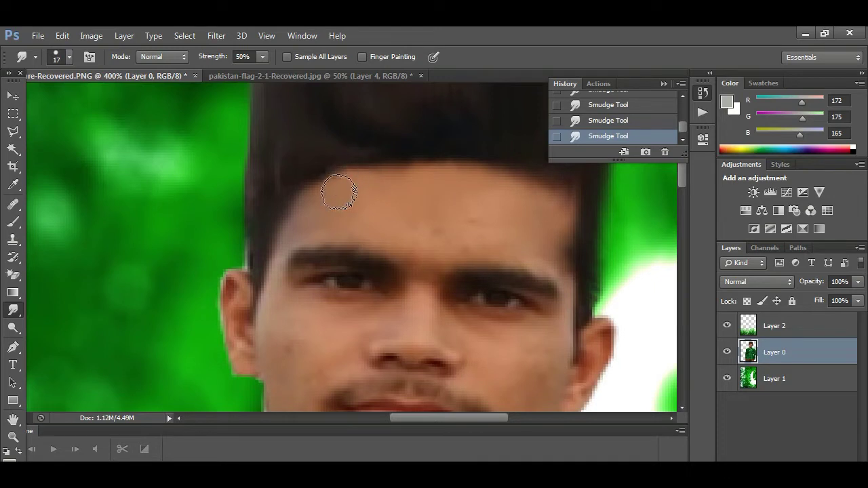
pyautogui.hotkey('ctrl', '-')
pyautogui.hotkey('ctrl', '-')
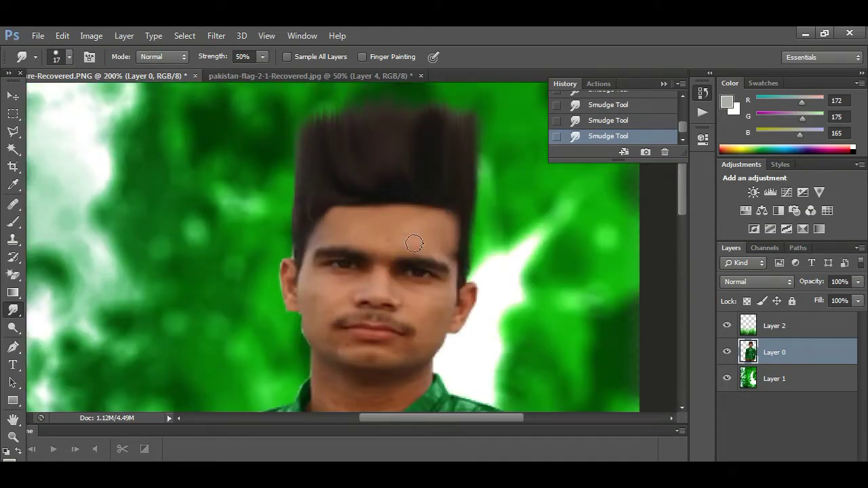
pyautogui.hotkey('ctrl', '+')
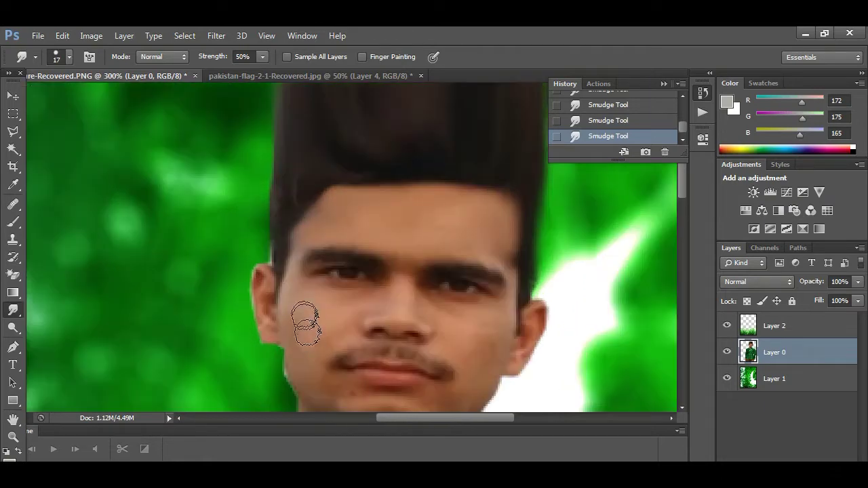
pyautogui.hotkey('ctrl', '+')
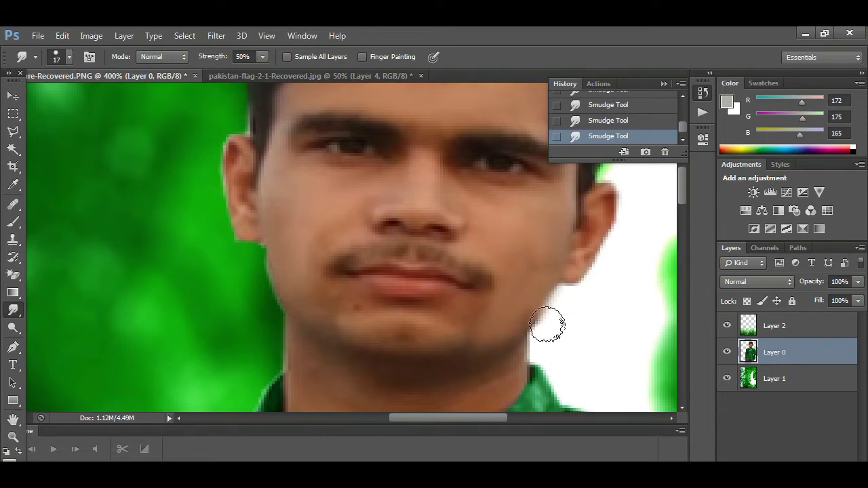
pyautogui.hotkey('ctrl', '-')
pyautogui.hotkey('ctrl', '-')
pyautogui.hotkey('ctrl', '-')
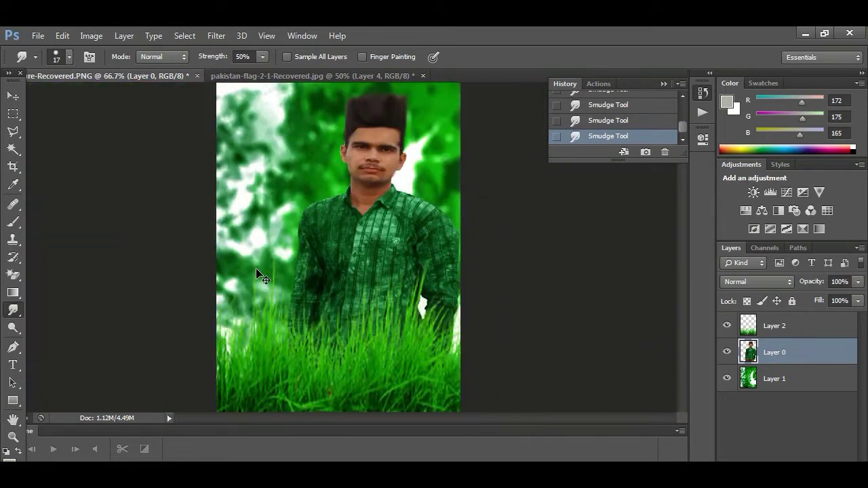
# Step: Select the background Layer 1 with the Move tool
pyautogui.click(13, 97)
pyautogui.rightClick(279, 240)
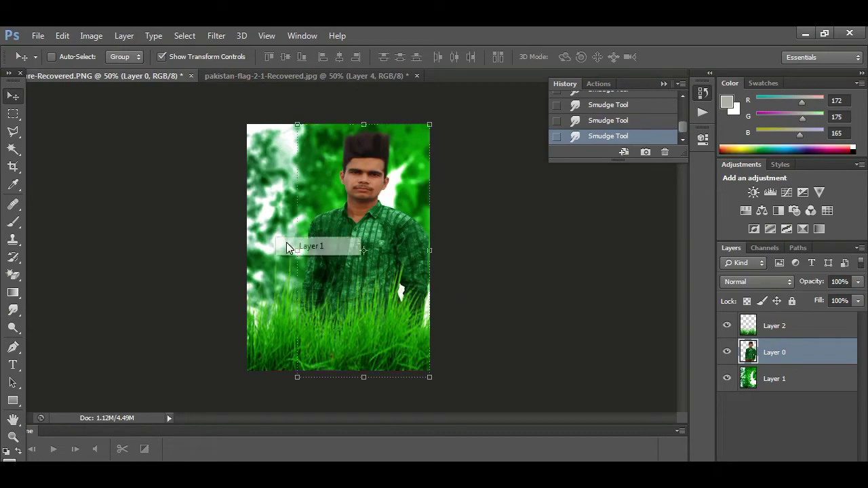
pyautogui.click(319, 247)
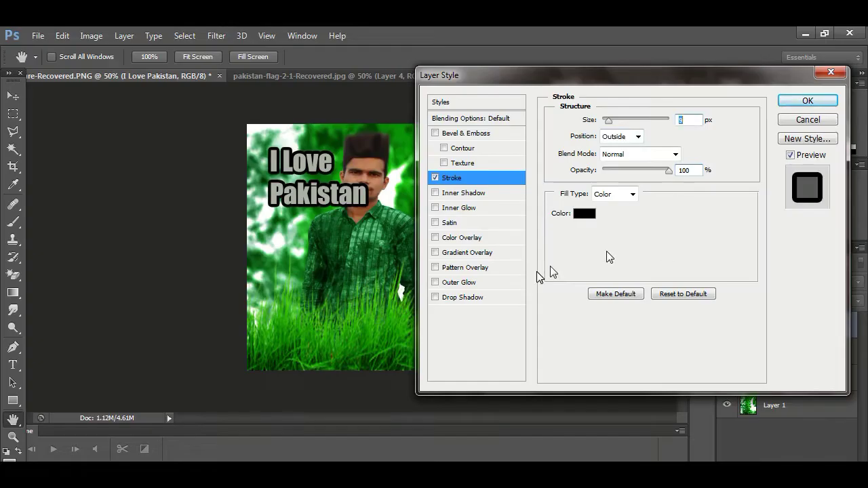
# Step: Give the 'I Love Pakistan' text a 9 px light grey-green Stroke layer style
pyautogui.click(581, 213)
pyautogui.click(571, 323)
pyautogui.click(585, 214)
pyautogui.click(389, 244)
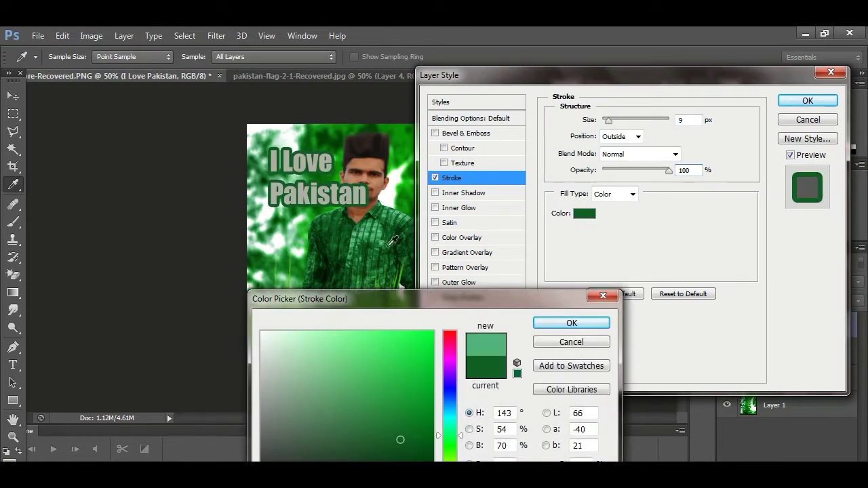
pyautogui.click(358, 251)
pyautogui.click(585, 324)
pyautogui.click(585, 214)
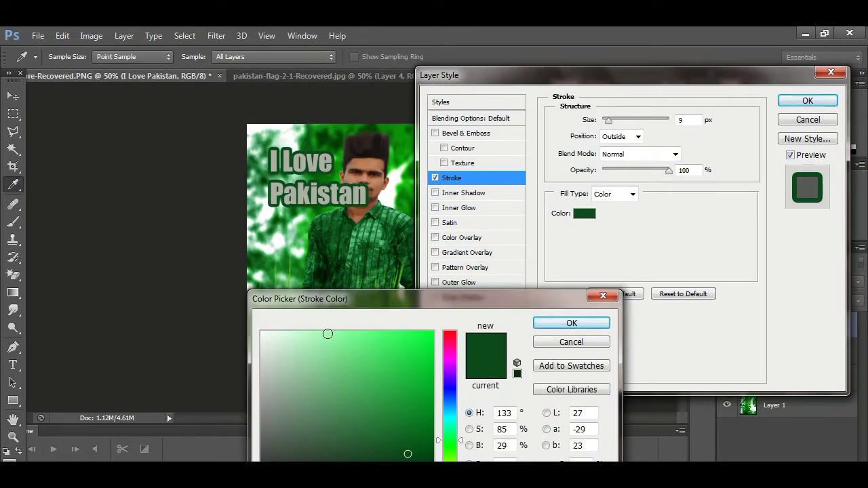
pyautogui.click(266, 332)
pyautogui.click(570, 323)
pyautogui.click(807, 101)
pyautogui.click(13, 364)
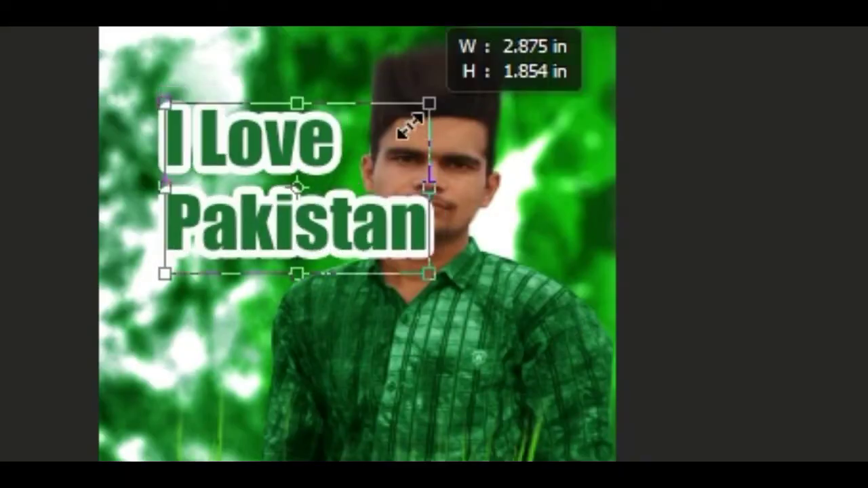
# Step: Shrink the 'I Love Pakistan' text and move it into the top-left area
pyautogui.moveTo(409, 127); pyautogui.dragTo(356, 229)
pyautogui.moveTo(211, 186); pyautogui.dragTo(179, 149)
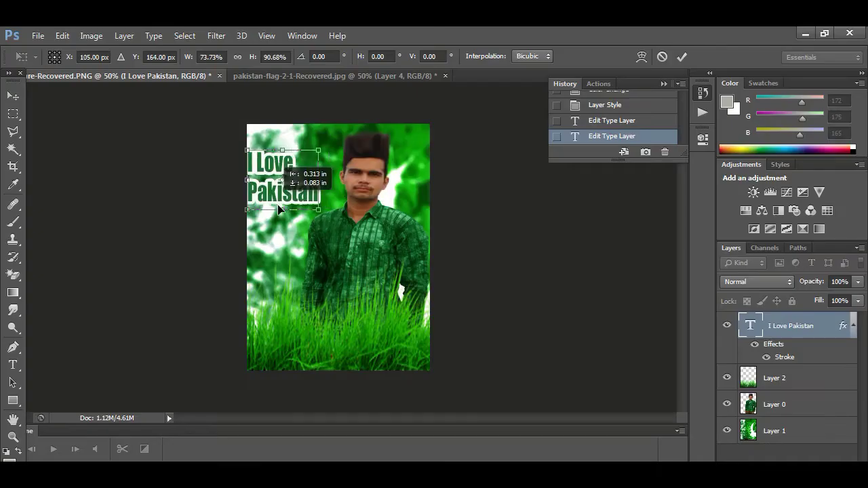
pyautogui.moveTo(274, 204); pyautogui.dragTo(280, 211)
pyautogui.press('Return')
# Step: Brighten the man's layer (Layer 0) with a Curves adjustment, then view at 100%
pyautogui.keyDown('ctrl'); pyautogui.click(334, 258); pyautogui.keyUp('ctrl')
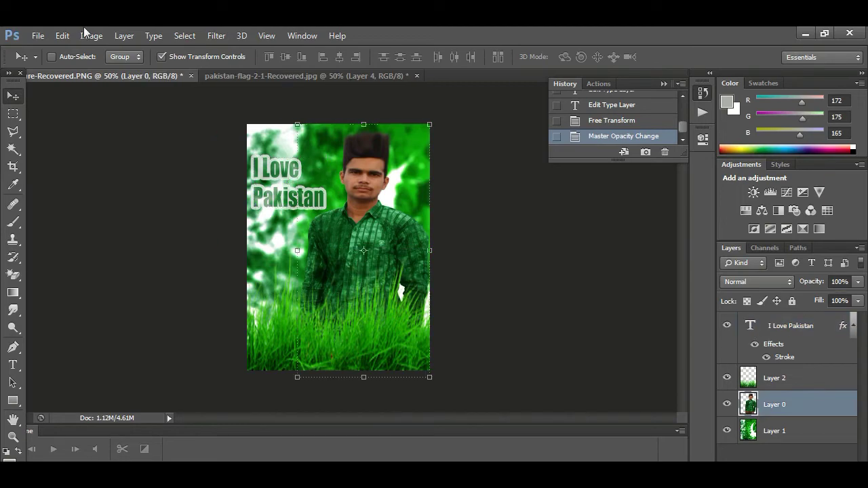
pyautogui.click(91, 35)
pyautogui.click(339, 91)
pyautogui.moveTo(495, 406); pyautogui.dragTo(450, 408)
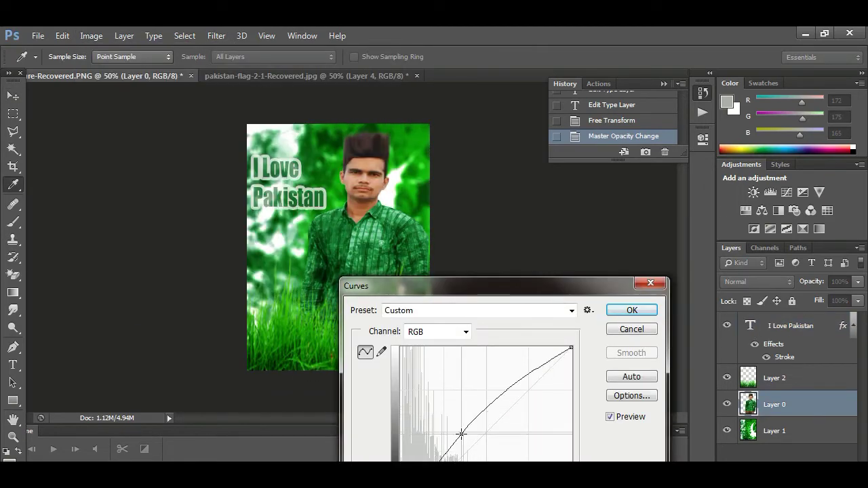
pyautogui.click(631, 310)
pyautogui.hotkey('ctrl', '1')
pyautogui.rightClick(13, 310)
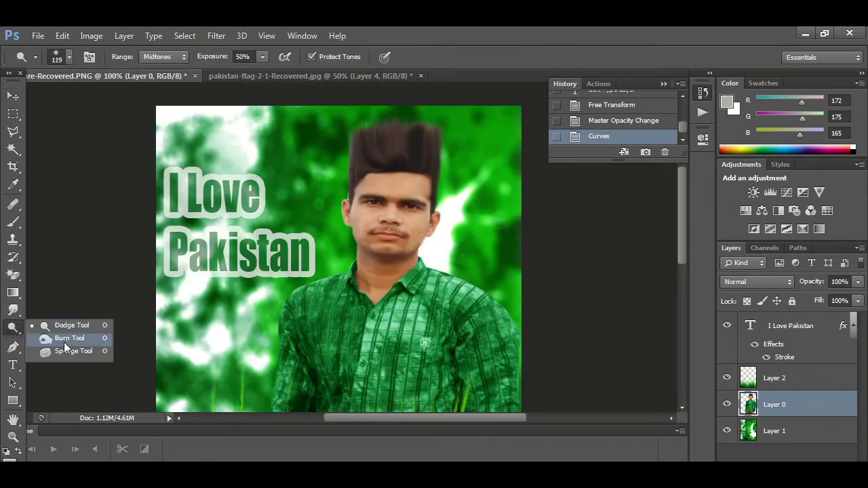
# Step: Burn the top of the spiked hair darker, toggling History to compare before and after
pyautogui.click(74, 338)
pyautogui.moveTo(393, 130); pyautogui.dragTo(425, 128)
pyautogui.click(613, 105)
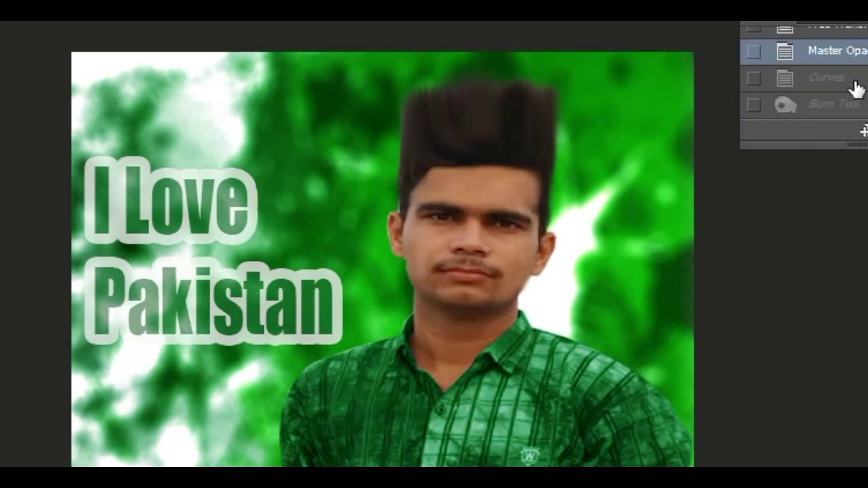
pyautogui.click(855, 83)
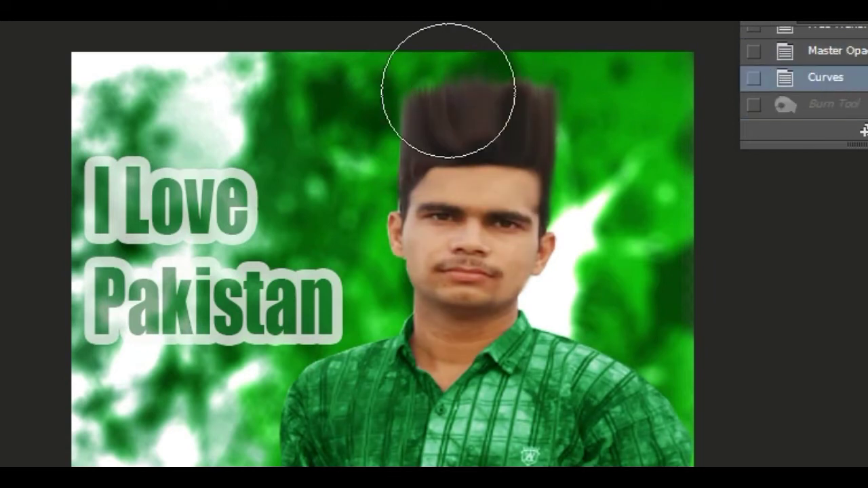
pyautogui.click(831, 103)
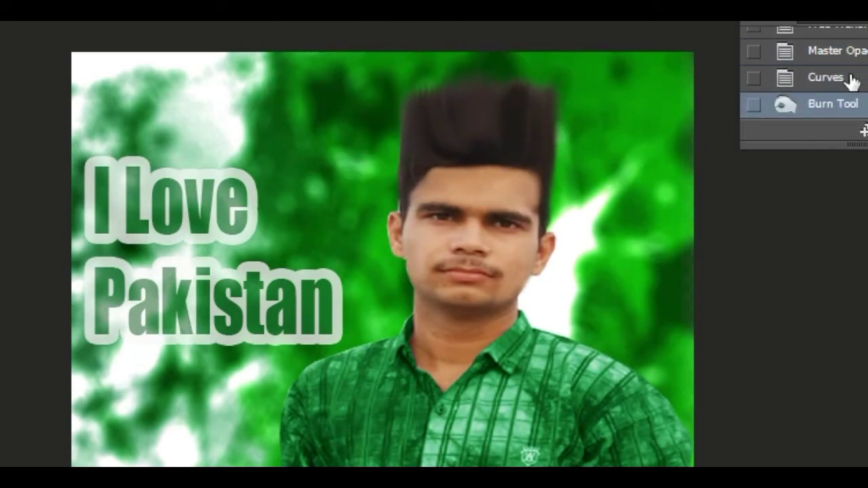
# Step: Pick a smaller brush and zoom out to view the whole finished poster
pyautogui.rightClick(458, 77)
pyautogui.doubleClick(539, 178)
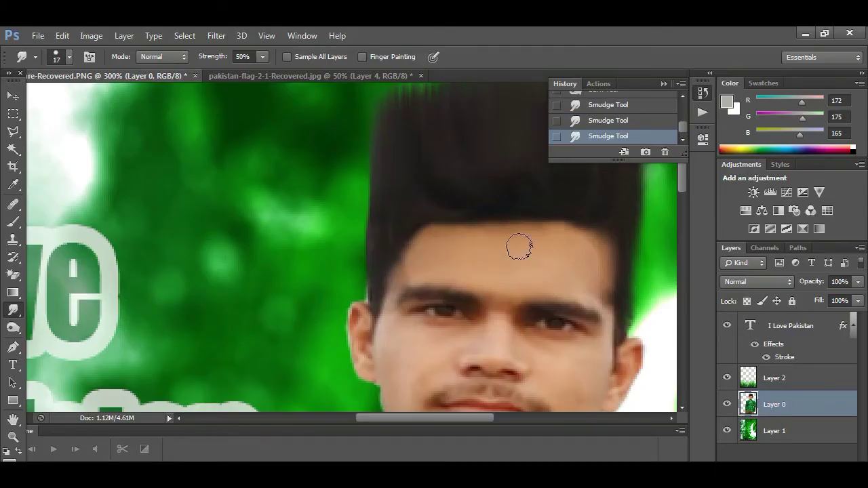
pyautogui.scroll(-3, 571, 298)
pyautogui.hotkey('ctrl', '0')
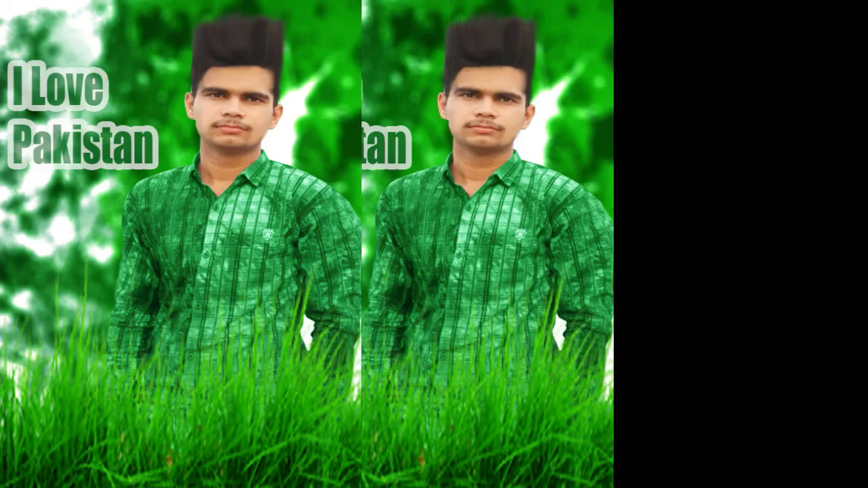